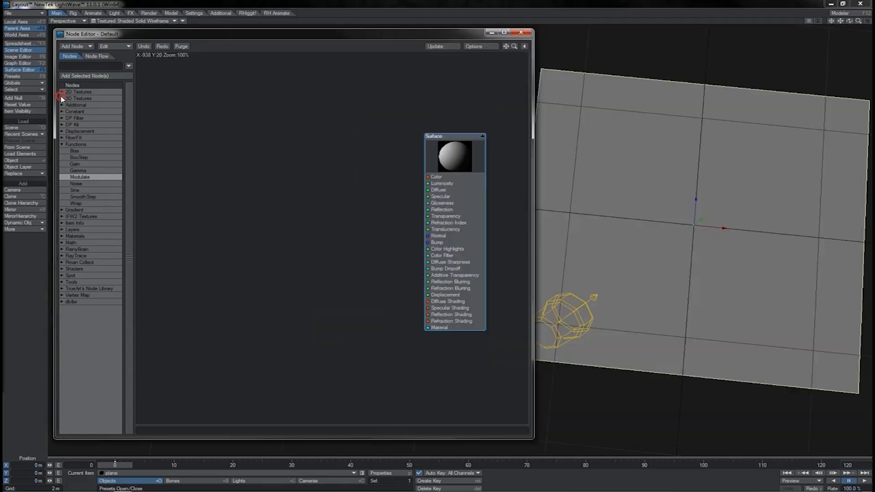
# Feed a Crumple 3D texture's color output into the surface's Color input and render the viewport with VPR.
pyautogui.click(63, 98)
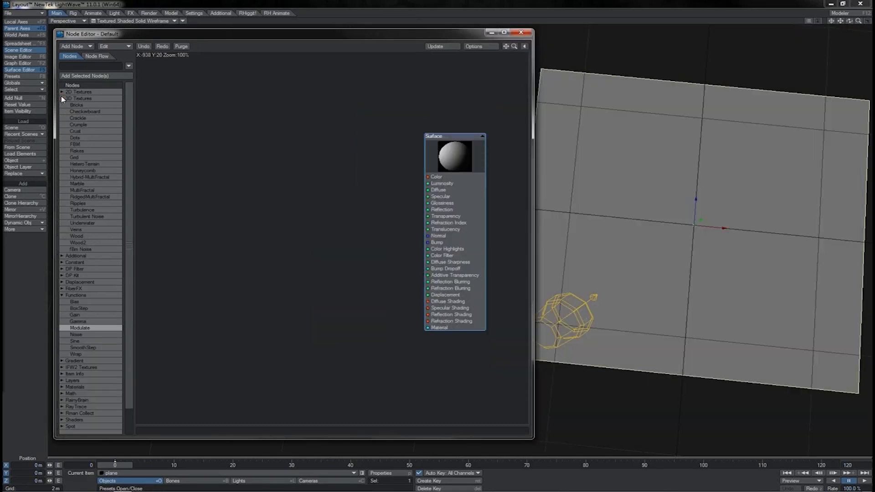
pyautogui.doubleClick(84, 124)
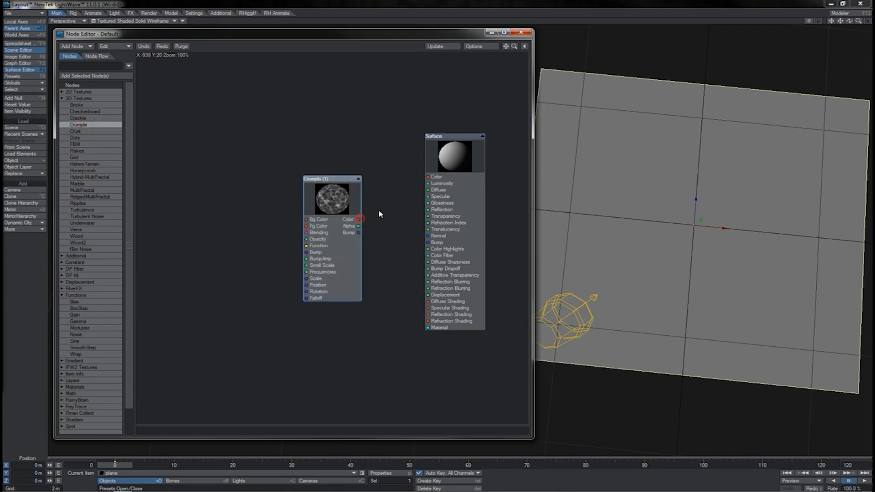
pyautogui.moveTo(380, 213); pyautogui.dragTo(427, 177)
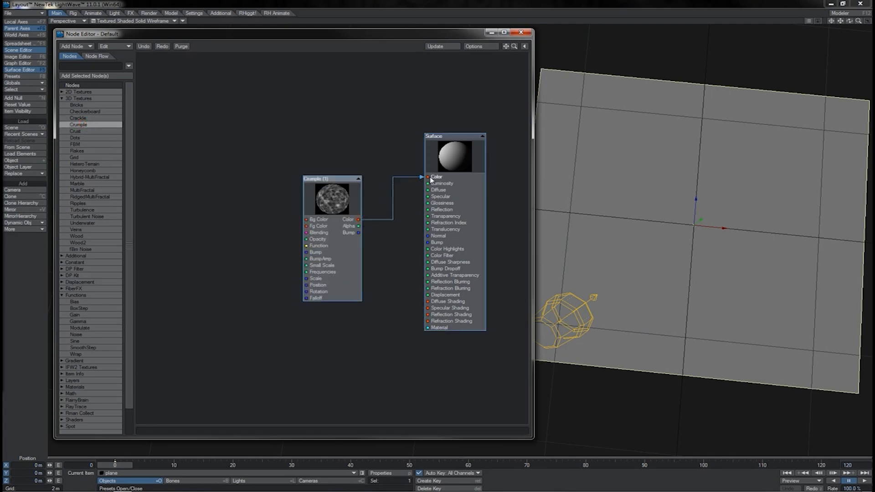
pyautogui.click(137, 21)
pyautogui.click(138, 54)
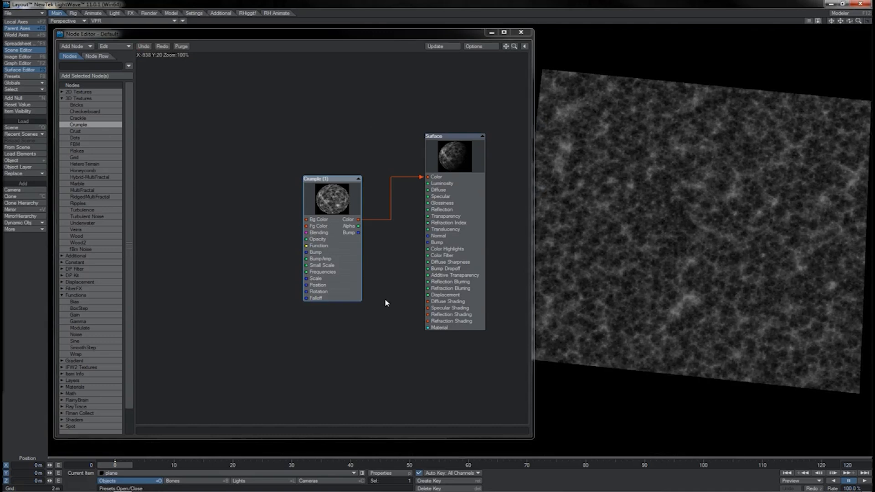
# Set the Crumple texture's scale to 3 m on all axes.
pyautogui.doubleClick(332, 230)
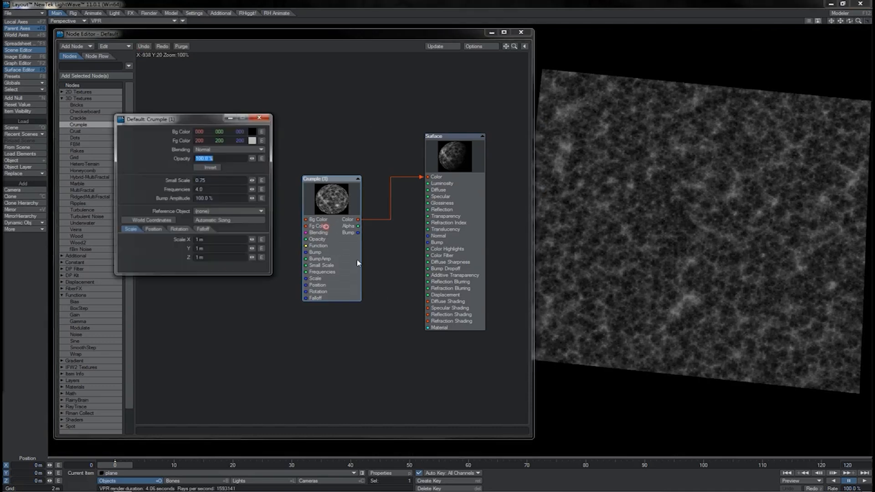
pyautogui.click(216, 240)
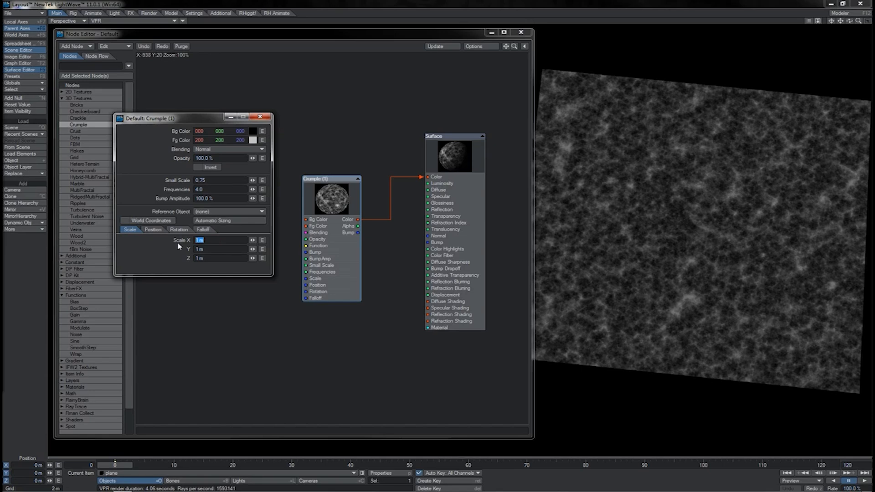
pyautogui.write('3')
pyautogui.press('Return')
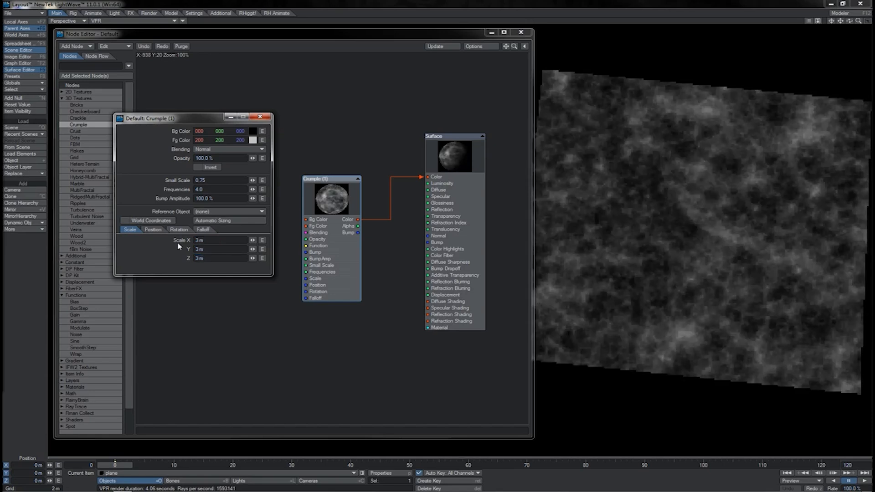
pyautogui.click(263, 119)
# Shift the Crumple node closer to the Surface node and place a Gamma function node ahead of it.
pyautogui.moveTo(331, 245); pyautogui.dragTo(363, 248)
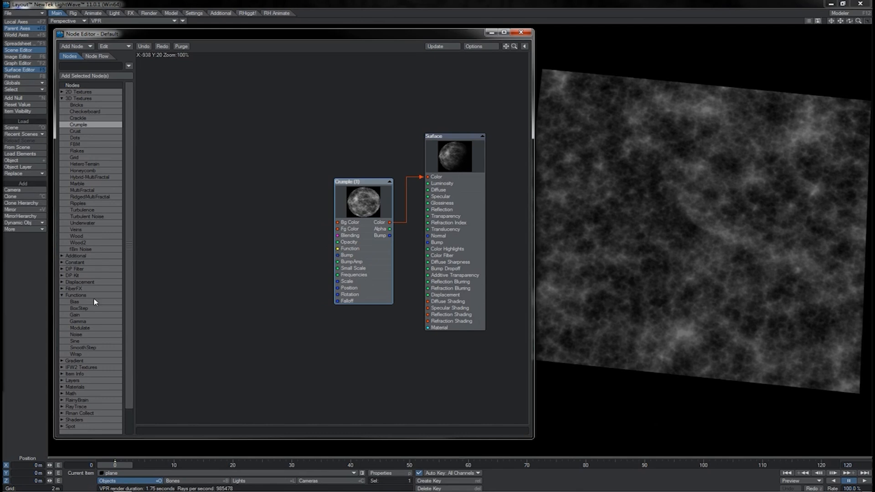
pyautogui.doubleClick(86, 321)
pyautogui.moveTo(355, 256); pyautogui.dragTo(248, 262)
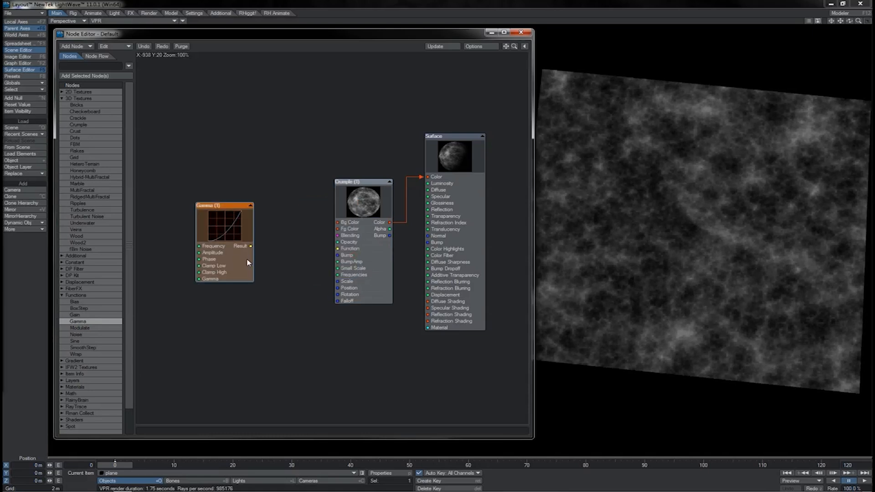
# Set the Gamma node's Gamma to 1 and connect its Result to the Crumple texture's Function input.
pyautogui.doubleClick(248, 262)
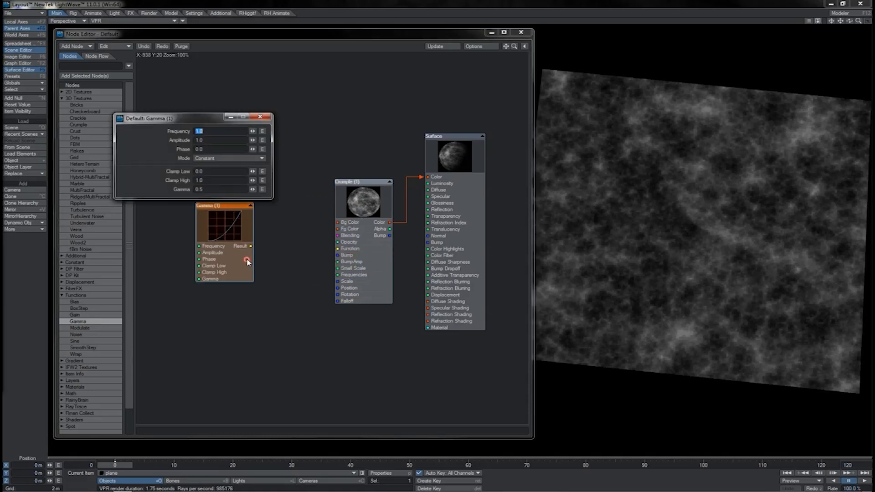
pyautogui.click(208, 190)
pyautogui.write('1')
pyautogui.press('Return')
pyautogui.moveTo(251, 246); pyautogui.dragTo(343, 249)
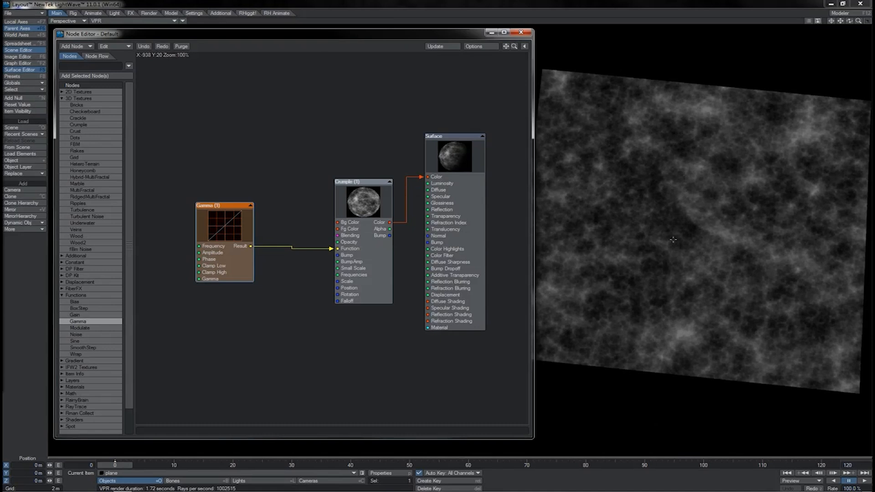
# Try Gamma values of 2.2 and 1/2.2 on the Gamma node and return the value to 1.0.
pyautogui.doubleClick(224, 226)
pyautogui.click(207, 188)
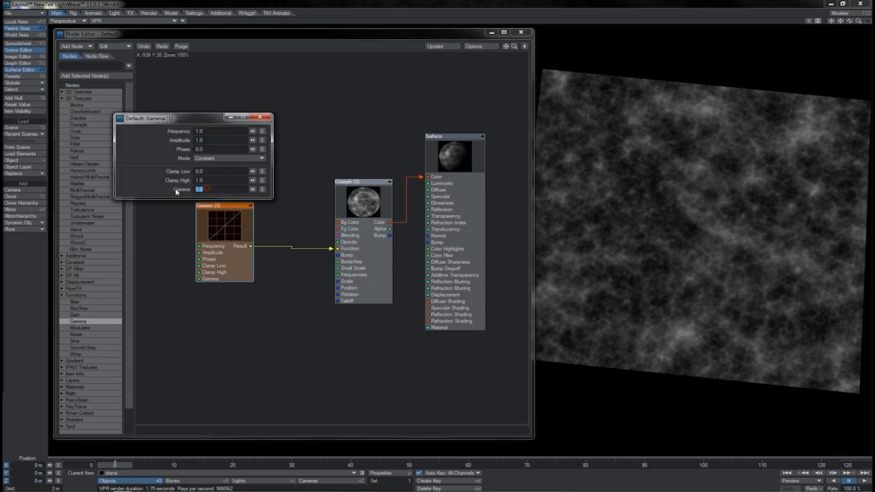
pyautogui.write('2.2')
pyautogui.press('Return')
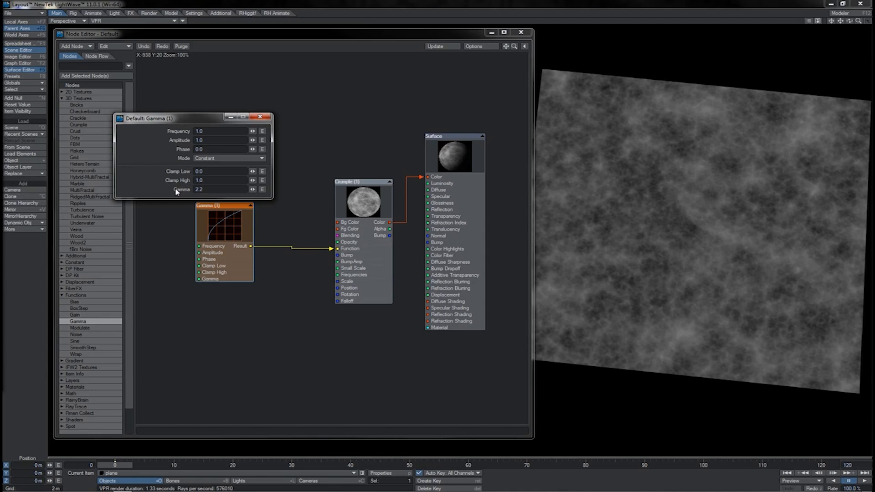
pyautogui.write('1/')
pyautogui.press('Return')
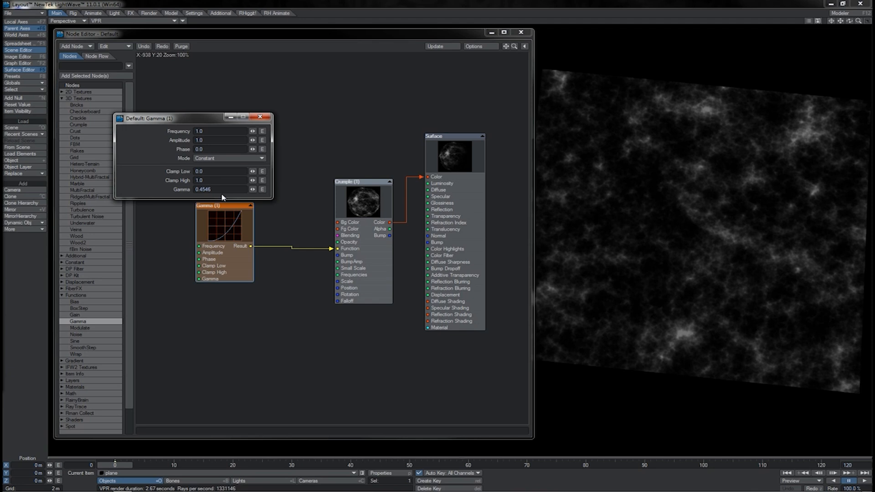
pyautogui.hotkey('ctrl', 'z')
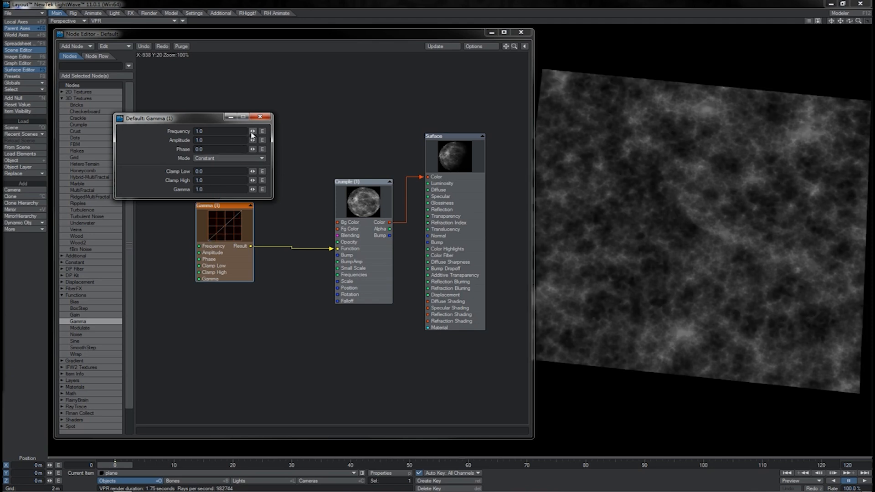
# Set the Gamma node's Gamma to 2.2 and its Frequency to 2.
pyautogui.moveTo(212, 122); pyautogui.dragTo(266, 99)
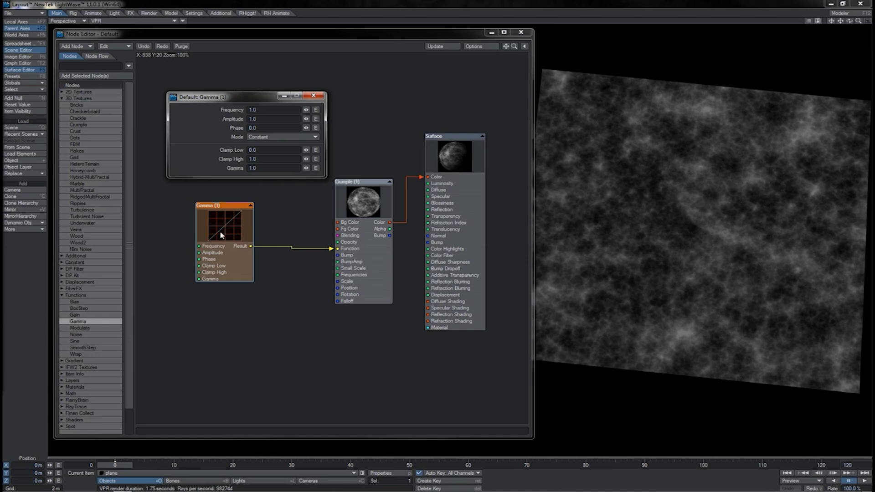
pyautogui.click(267, 109)
pyautogui.click(262, 168)
pyautogui.write('2.2')
pyautogui.press('Return')
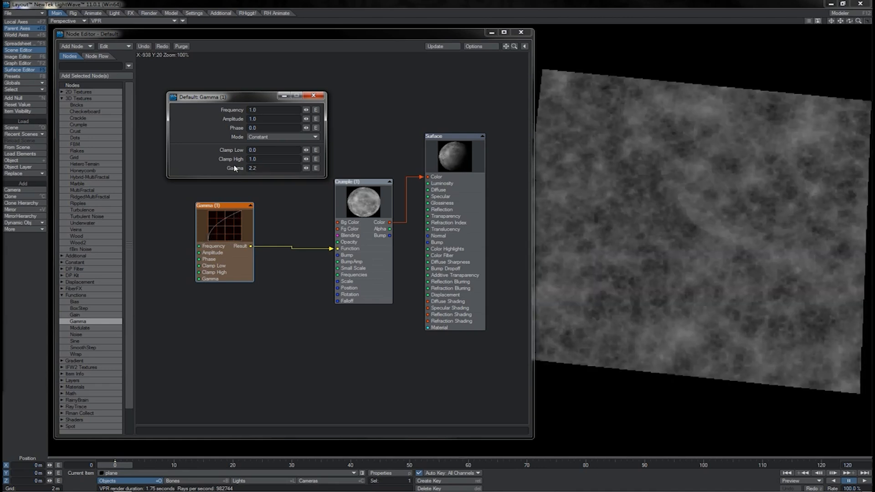
pyautogui.click(251, 110)
pyautogui.write('2')
pyautogui.press('Return')
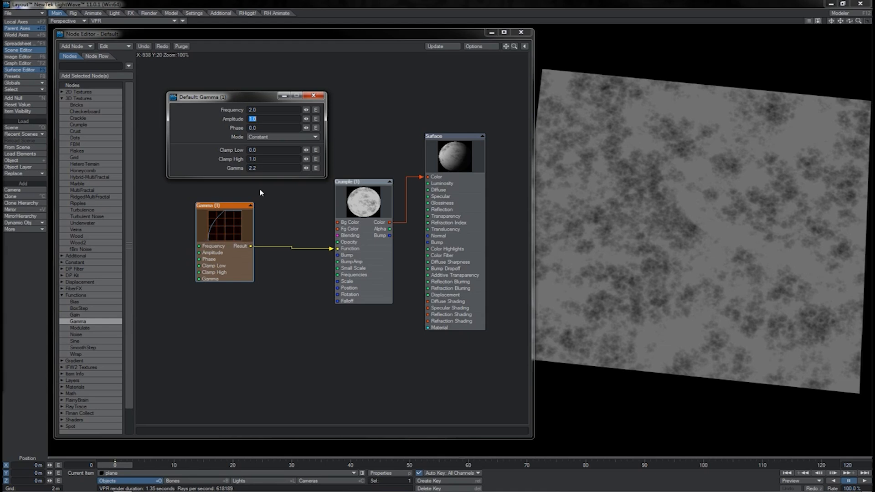
# Try the Repeat and Oscillate modes on the Gamma node.
pyautogui.click(259, 138)
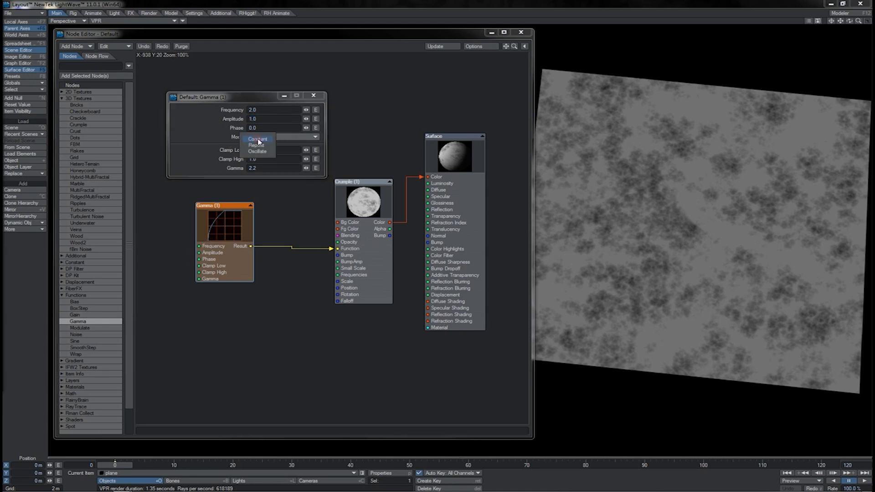
pyautogui.click(270, 146)
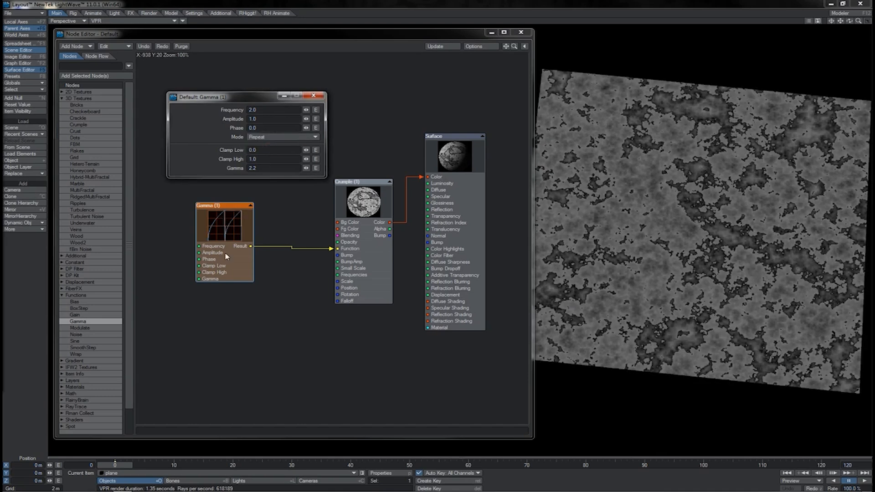
pyautogui.click(290, 138)
pyautogui.click(291, 145)
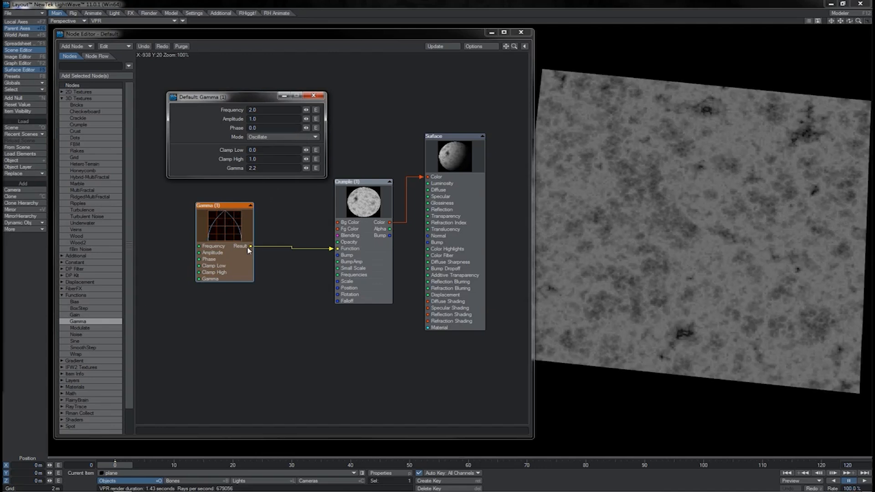
# Clamp the Gamma function between 0.5 and 0.8 and set its mode to Repeat.
pyautogui.click(260, 149)
pyautogui.write('.5')
pyautogui.press('Tab')
pyautogui.write('.8')
pyautogui.press('Tab')
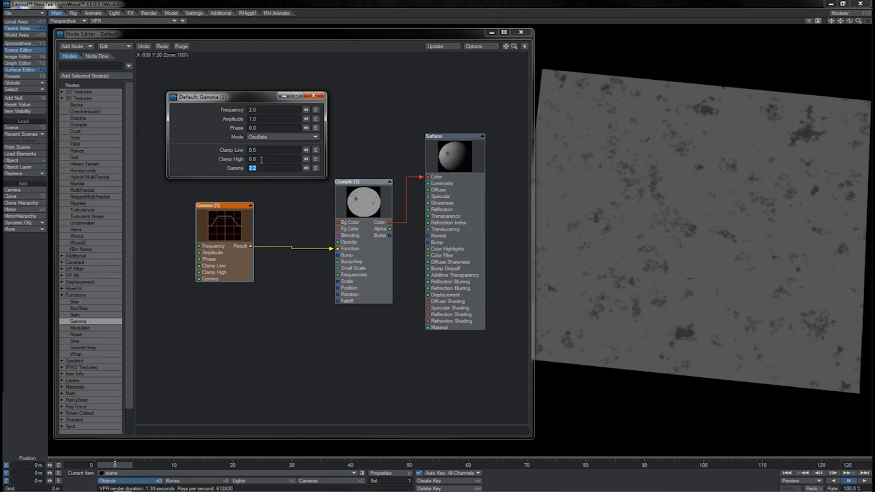
pyautogui.click(283, 137)
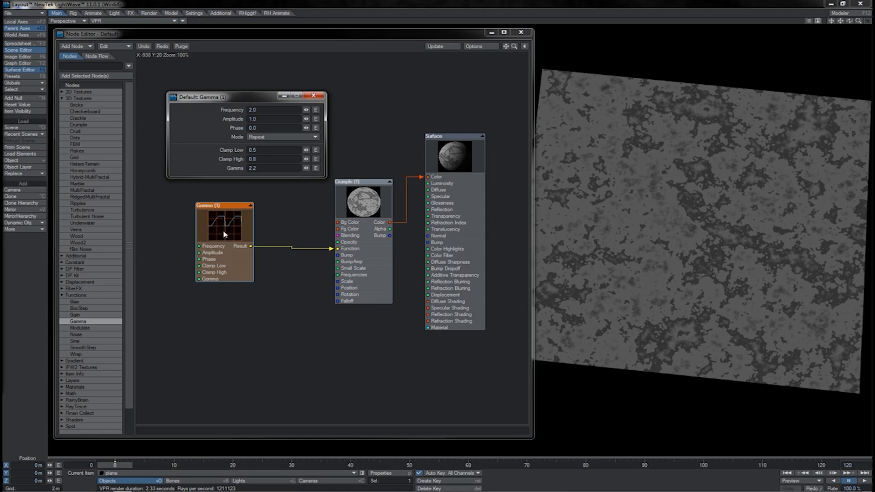
# Check the background color choices in the Crumple texture's settings without changing them.
pyautogui.doubleClick(361, 208)
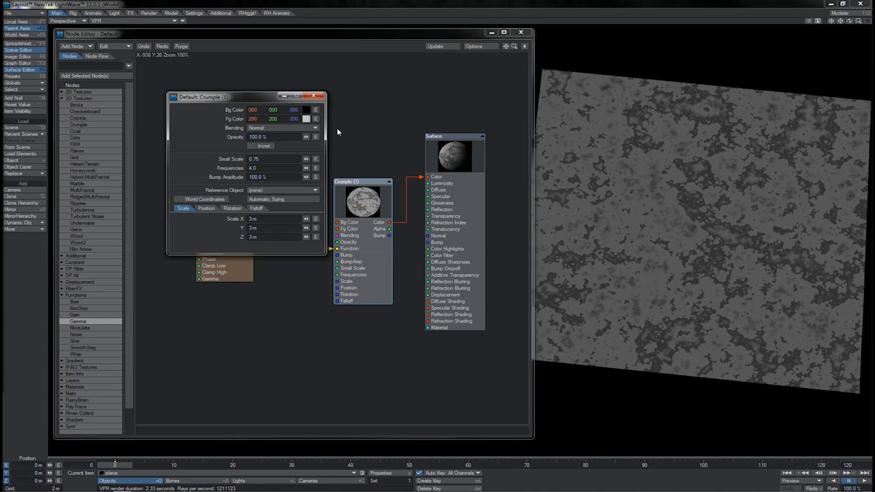
pyautogui.click(305, 109)
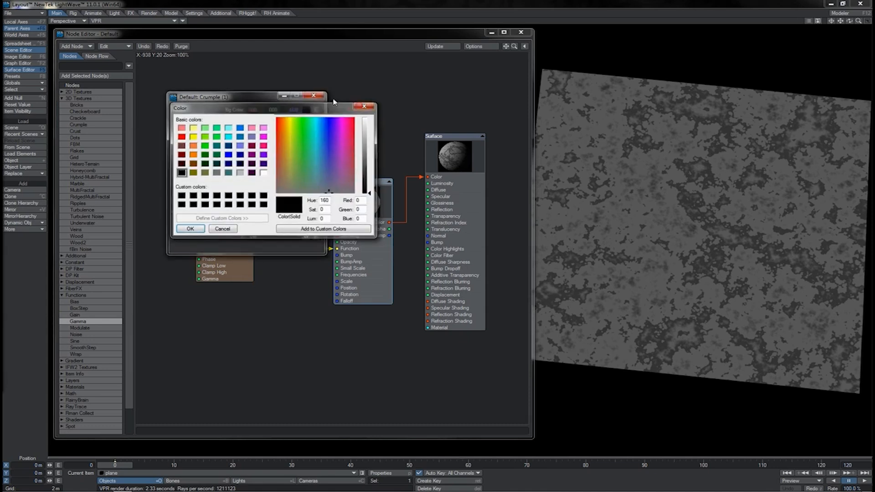
pyautogui.click(363, 107)
pyautogui.click(314, 95)
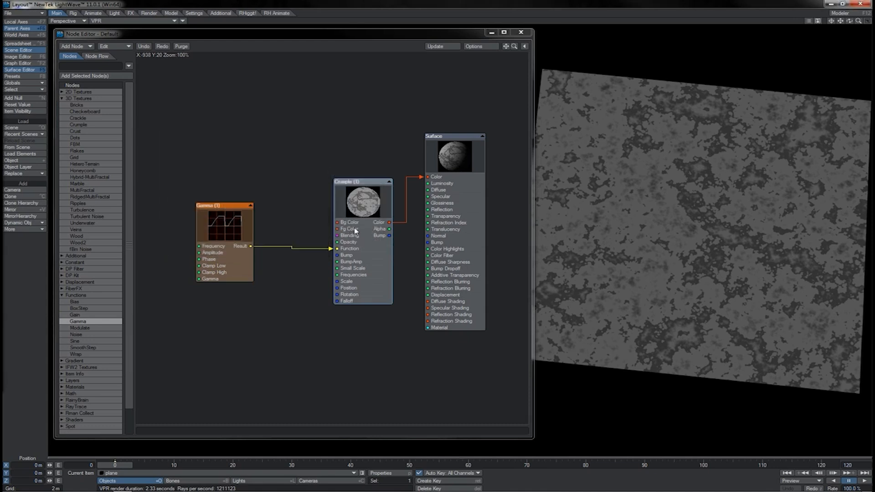
# Add a Bias function node and connect its Result to the Crumple texture's Function input in place of Gamma.
pyautogui.click(243, 237)
pyautogui.doubleClick(89, 302)
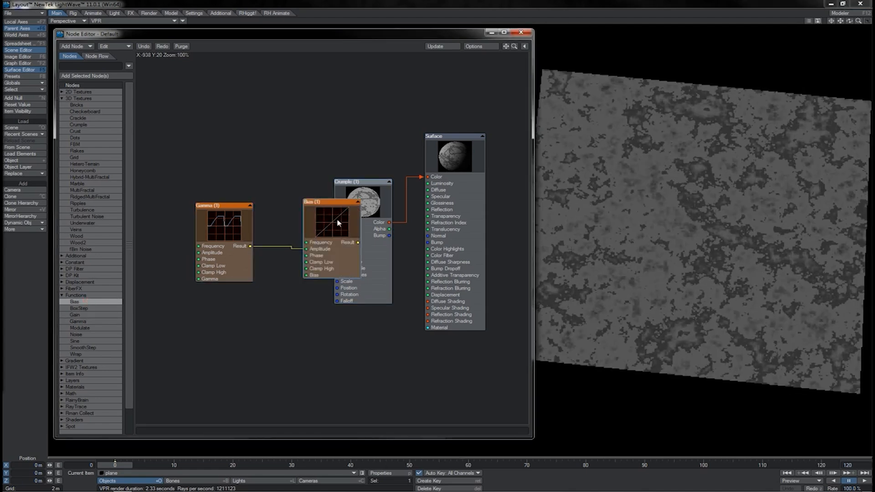
pyautogui.moveTo(337, 218); pyautogui.dragTo(337, 248)
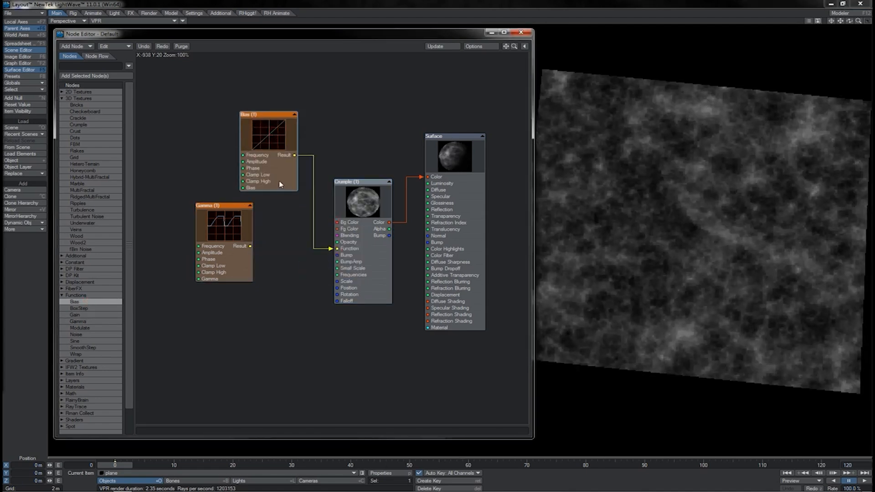
# Try a Bias value of 0.2 on the Bias node and set it to 0.7.
pyautogui.doubleClick(279, 182)
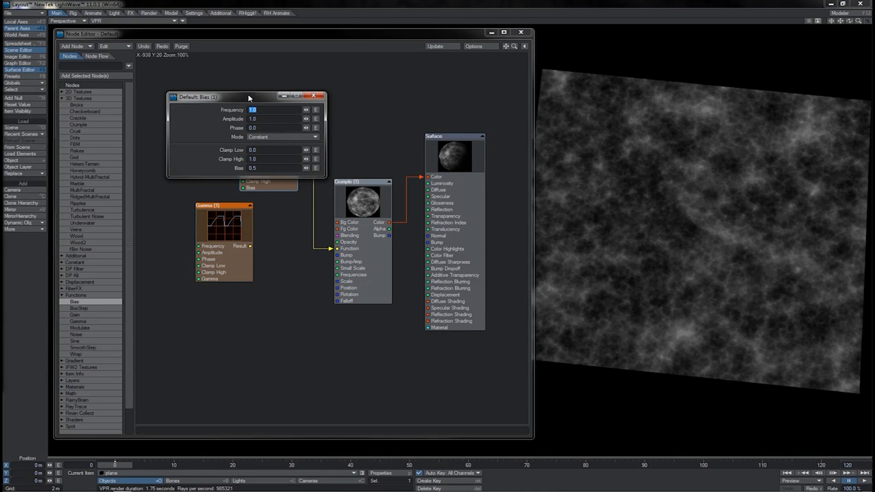
pyautogui.moveTo(248, 96); pyautogui.dragTo(245, 243)
pyautogui.click(257, 313)
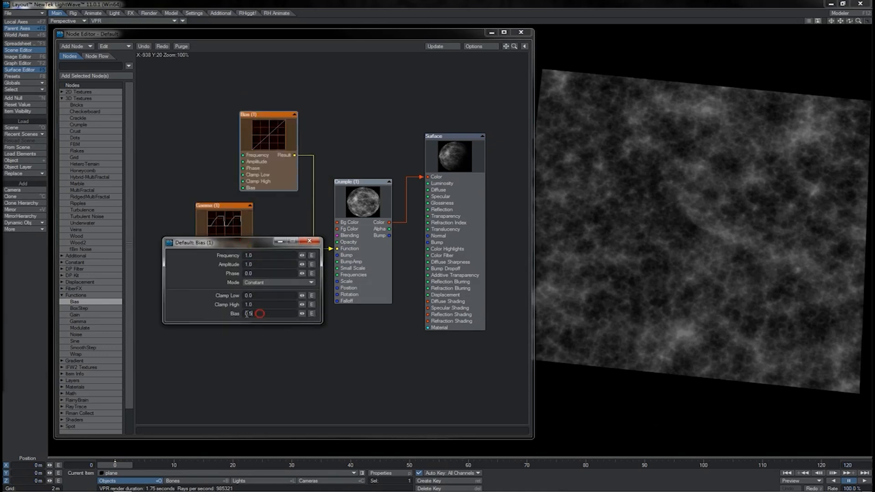
pyautogui.write('0.2')
pyautogui.press('Return')
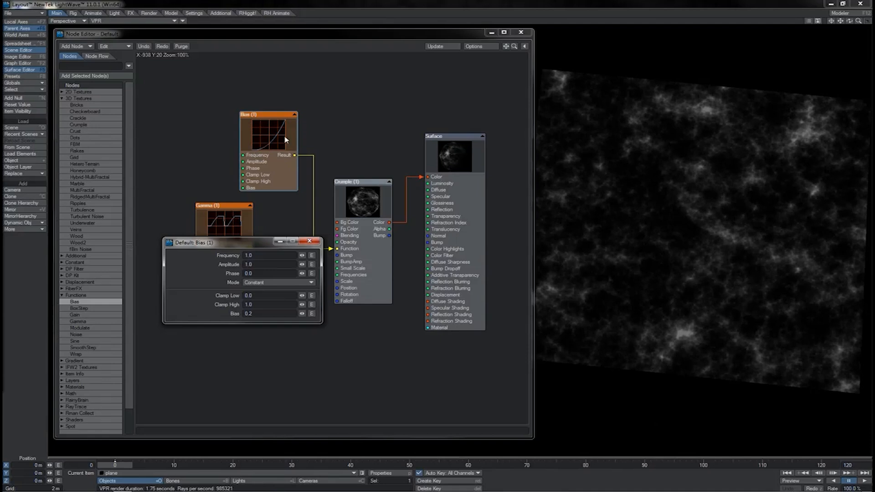
pyautogui.click(259, 313)
pyautogui.write('0.7')
pyautogui.press('Return')
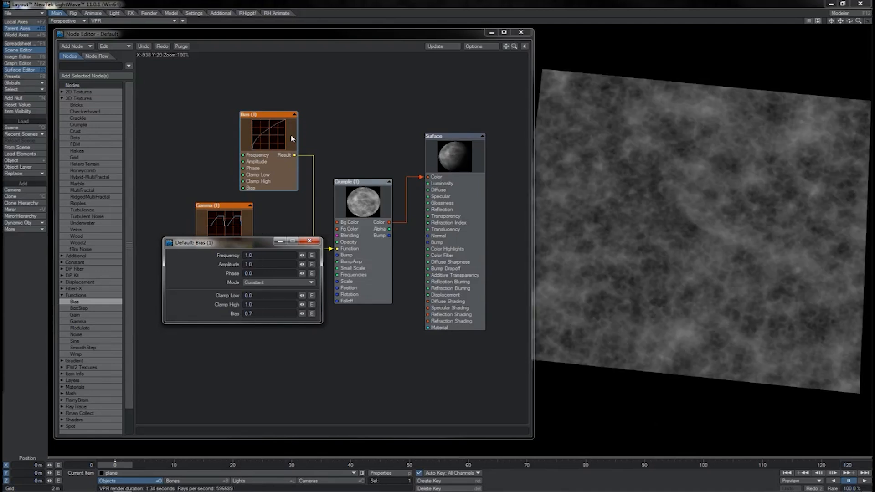
# Adjust the Bias node's Frequency to 0.704, Amplitude to 0.674 and Phase to 0.113.
pyautogui.moveTo(302, 255); pyautogui.dragTo(295, 255)
pyautogui.moveTo(302, 265); pyautogui.dragTo(302, 275)
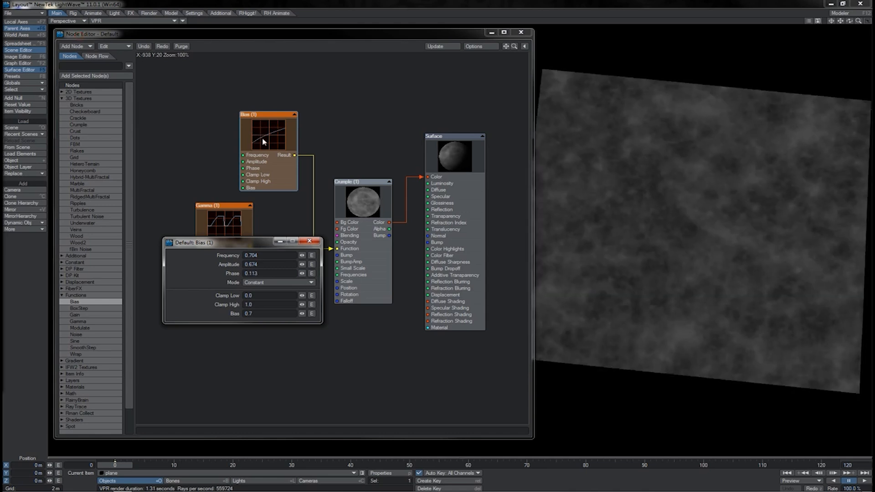
pyautogui.click(310, 240)
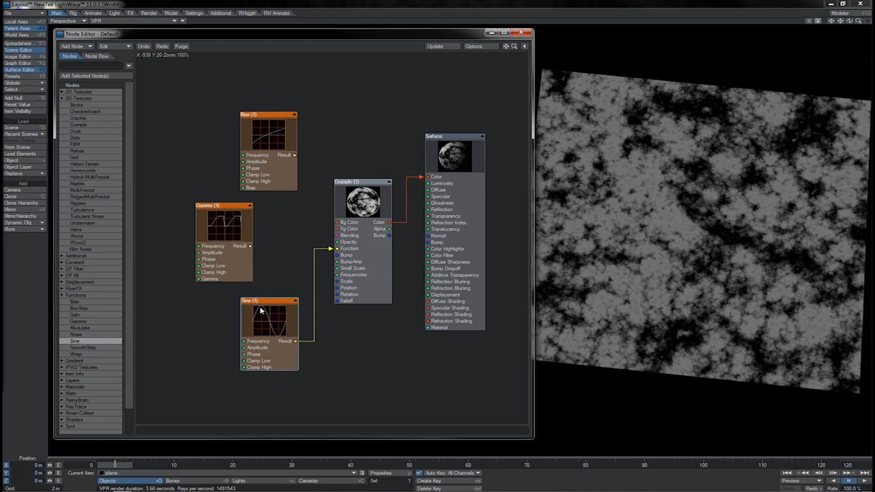
# Set the Sine node's Frequency to 2.0.
pyautogui.doubleClick(286, 322)
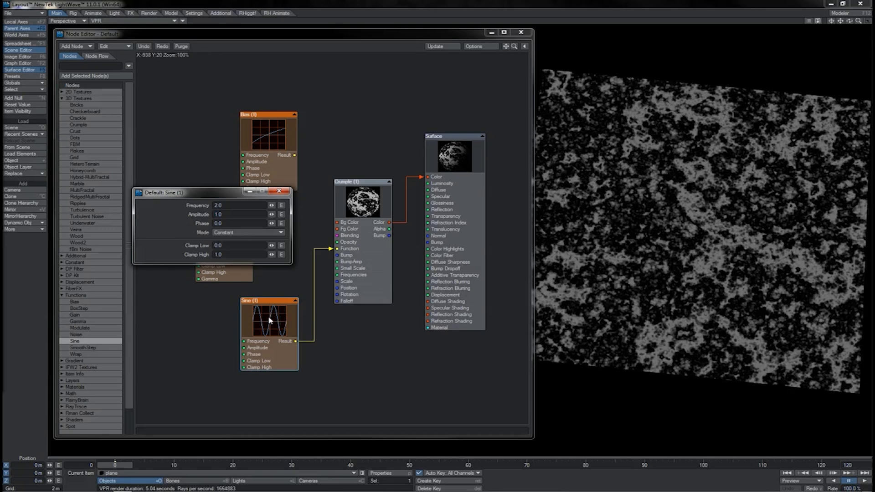
# Set the Sine node's Mode to Oscillate and close its settings.
pyautogui.click(266, 233)
pyautogui.click(264, 241)
pyautogui.click(244, 235)
pyautogui.click(243, 241)
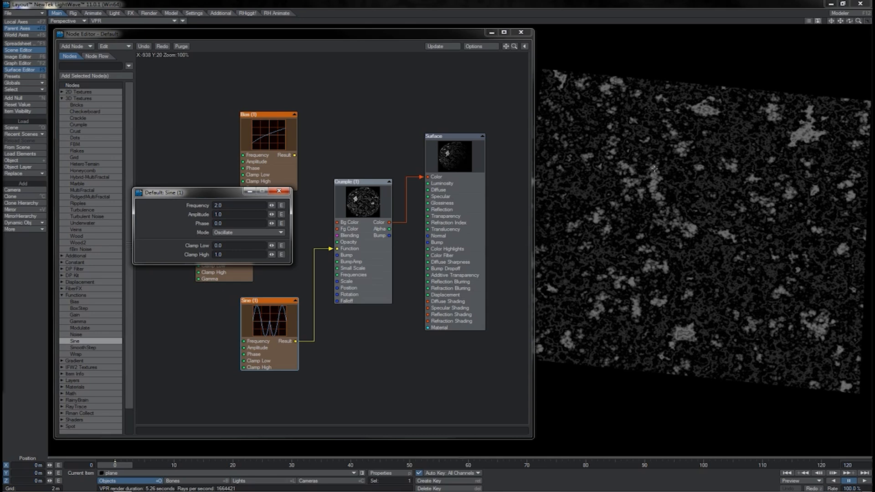
pyautogui.click(278, 191)
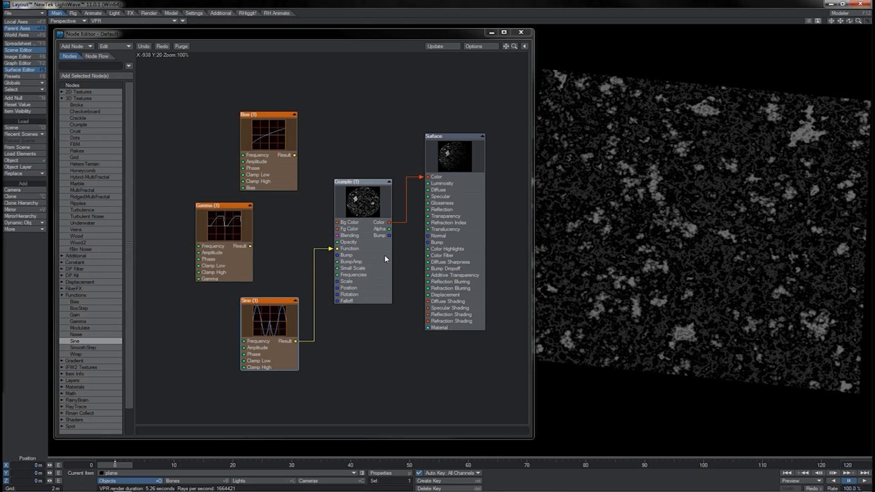
pyautogui.moveTo(390, 223); pyautogui.dragTo(405, 250)
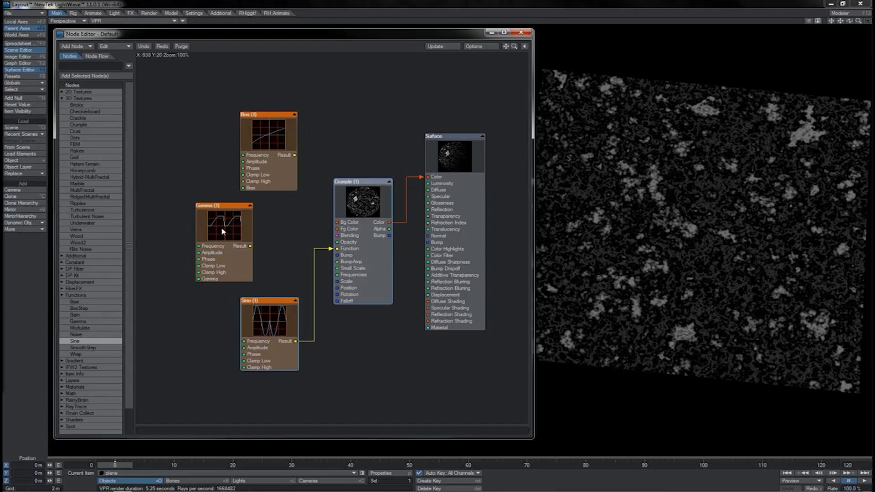
pyautogui.click(274, 315)
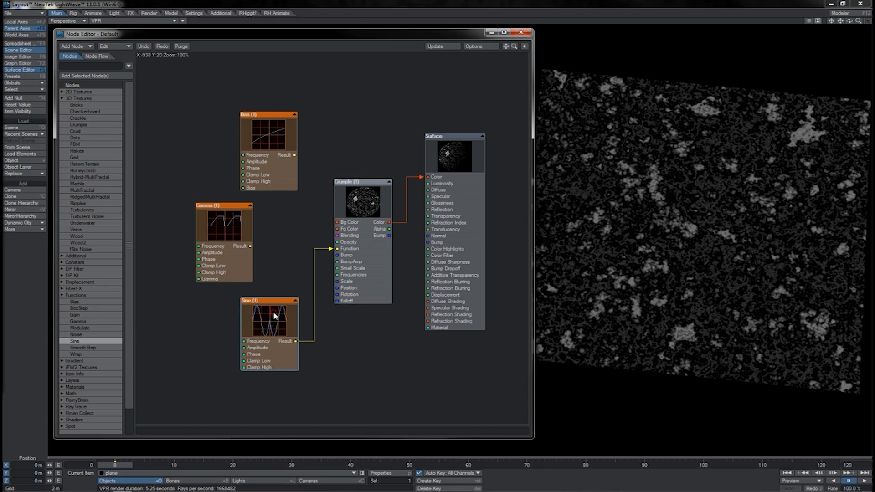
pyautogui.click(238, 246)
pyautogui.click(261, 170)
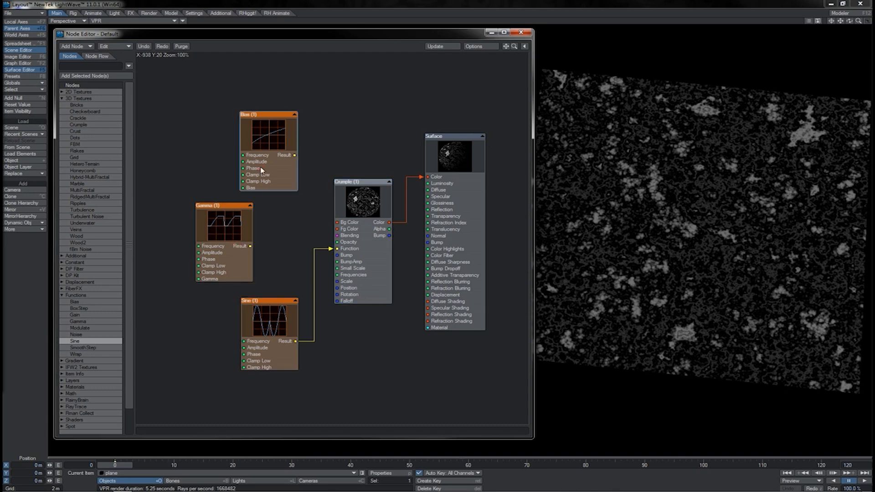
# Add a Modulate function node feeding the Crumple texture's Function input, try Multiply and set its blend Mode to Maximum.
pyautogui.moveTo(80, 327); pyautogui.dragTo(344, 247)
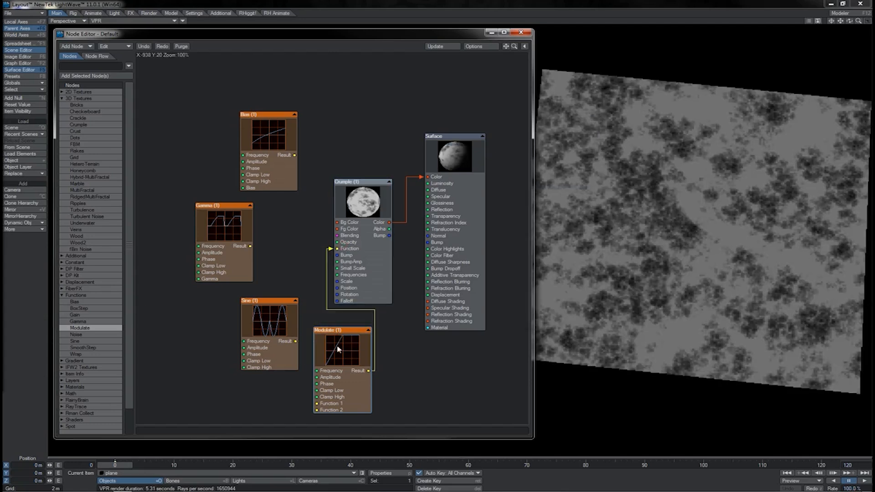
pyautogui.doubleClick(341, 350)
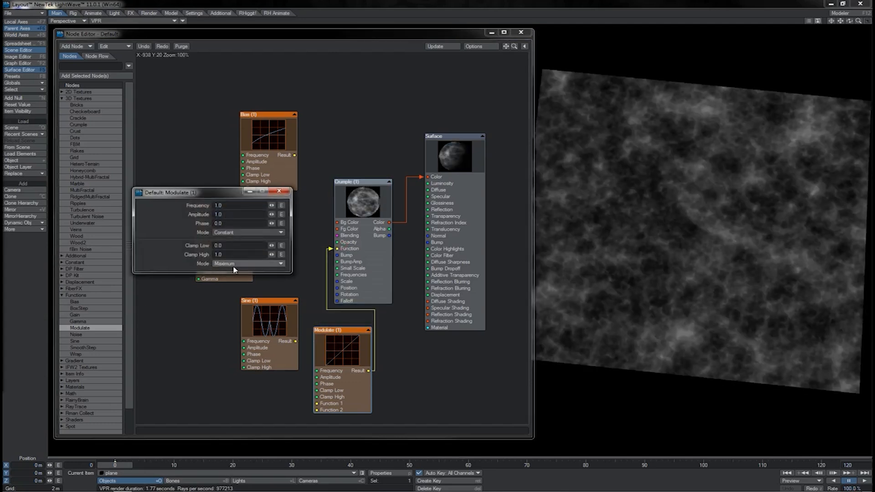
pyautogui.click(214, 263)
pyautogui.click(221, 252)
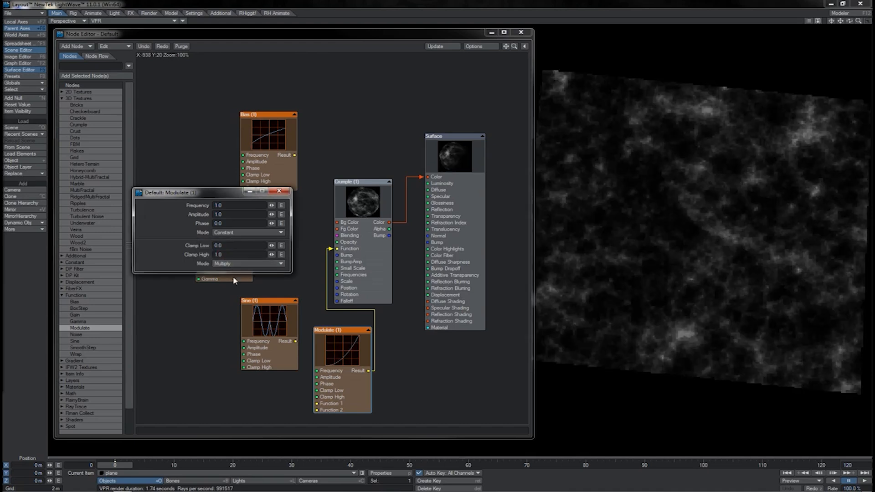
pyautogui.click(241, 264)
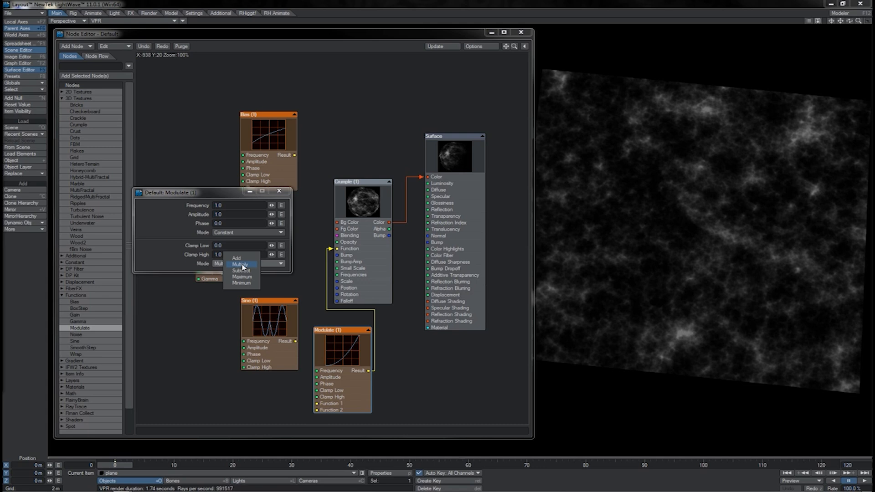
pyautogui.click(242, 277)
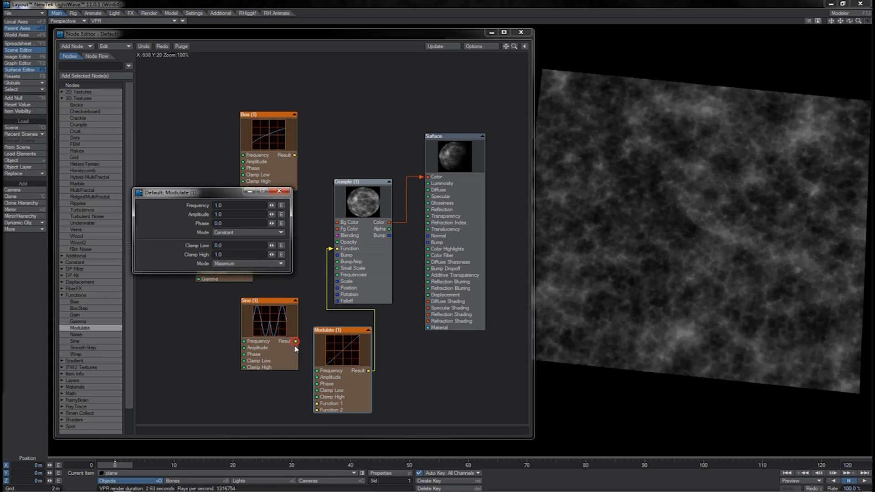
# Connect the Sine node's Result to the Modulate node's Function 1 input and reposition both nodes.
pyautogui.moveTo(295, 342); pyautogui.dragTo(323, 405)
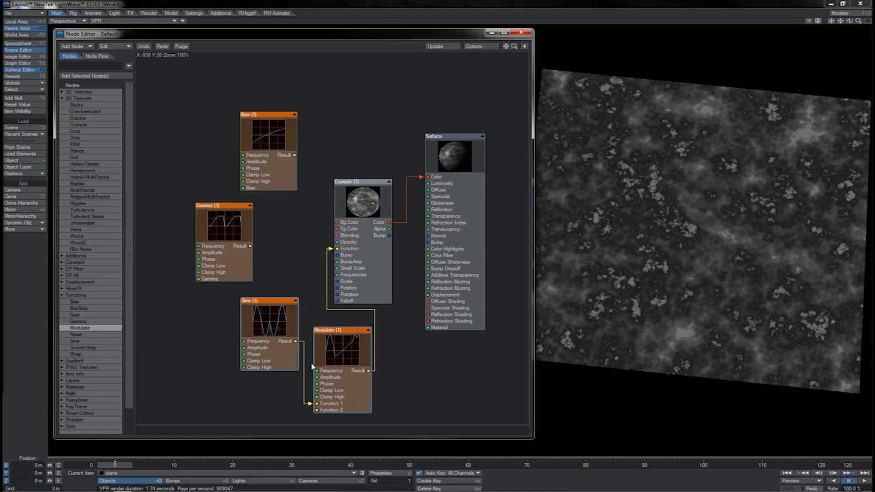
pyautogui.moveTo(275, 359); pyautogui.dragTo(261, 377)
pyautogui.moveTo(341, 392); pyautogui.dragTo(338, 388)
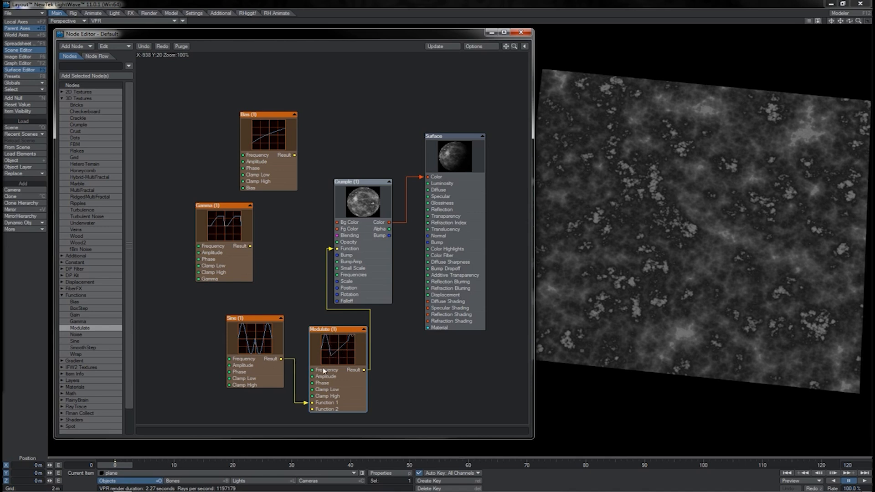
# Disconnect the Sine node from the Modulate node's Function 1 input and reconnect it for comparison.
pyautogui.doubleClick(333, 359)
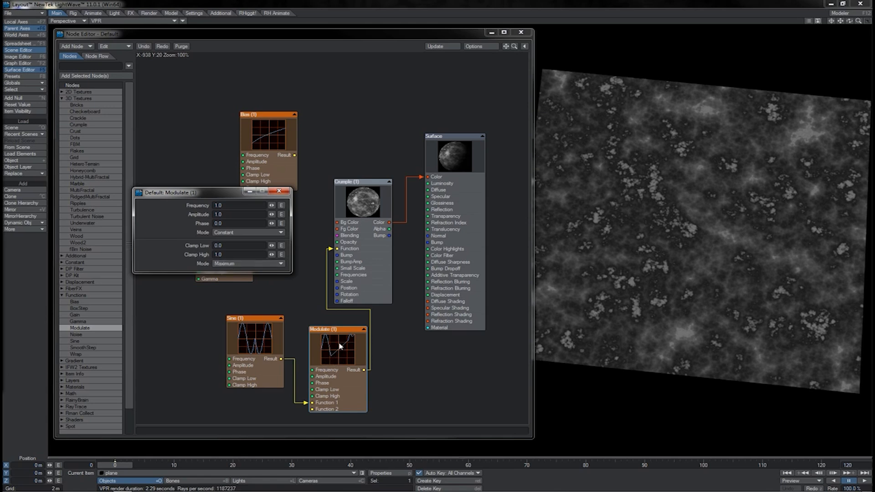
pyautogui.moveTo(308, 403); pyautogui.dragTo(319, 392)
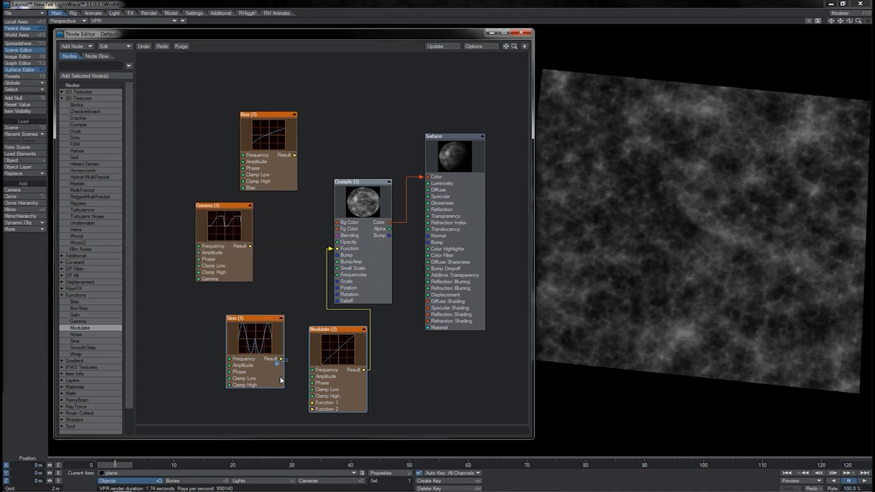
pyautogui.moveTo(280, 359); pyautogui.dragTo(291, 400)
pyautogui.moveTo(281, 359); pyautogui.dragTo(312, 403)
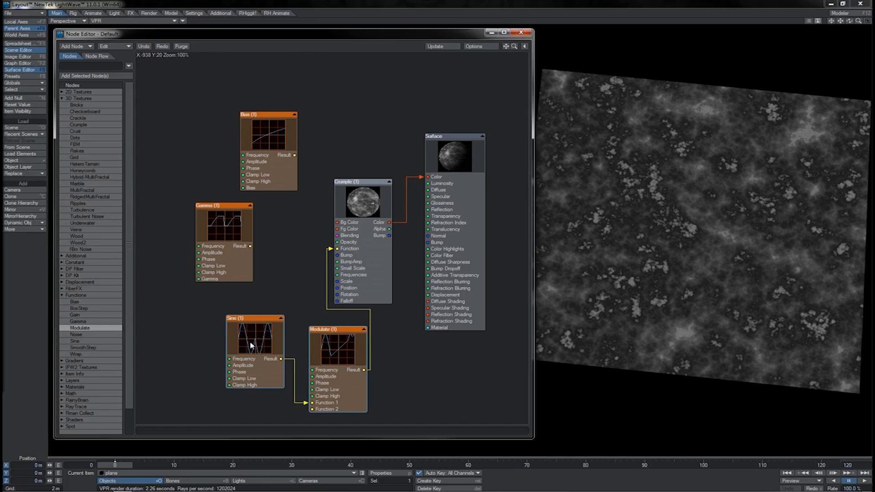
# Try the Minimum and Subtract blend modes on the Modulate node and set its Mode to Add.
pyautogui.doubleClick(352, 387)
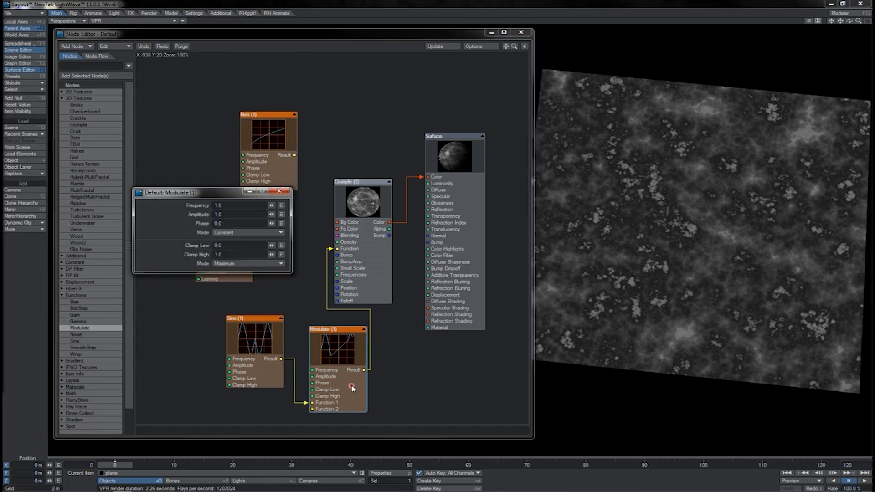
pyautogui.click(246, 264)
pyautogui.click(244, 276)
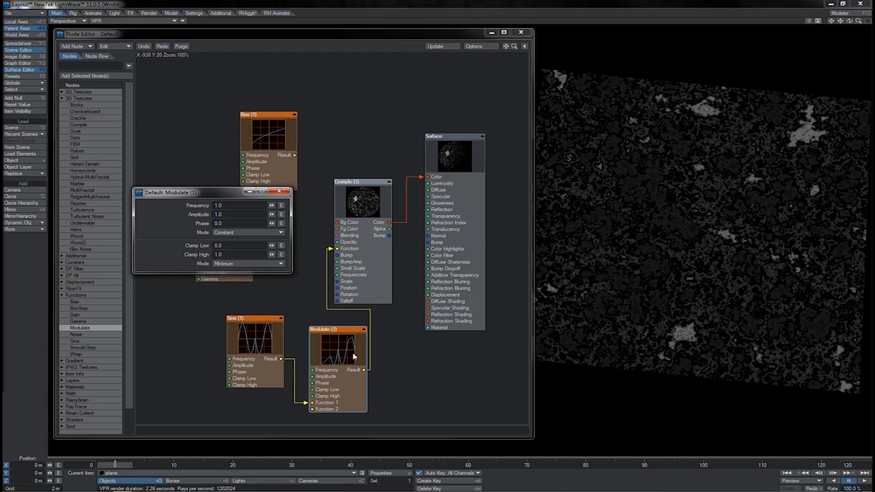
pyautogui.click(246, 264)
pyautogui.click(241, 250)
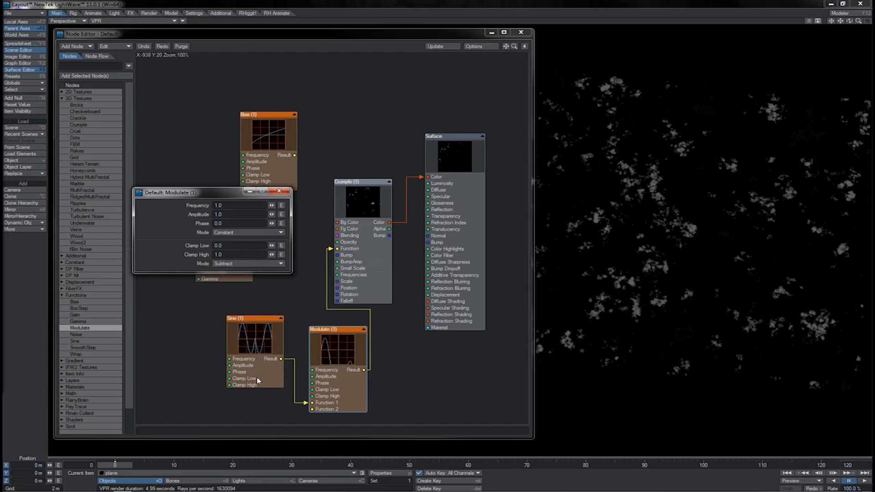
pyautogui.rightClick(332, 370)
pyautogui.click(395, 347)
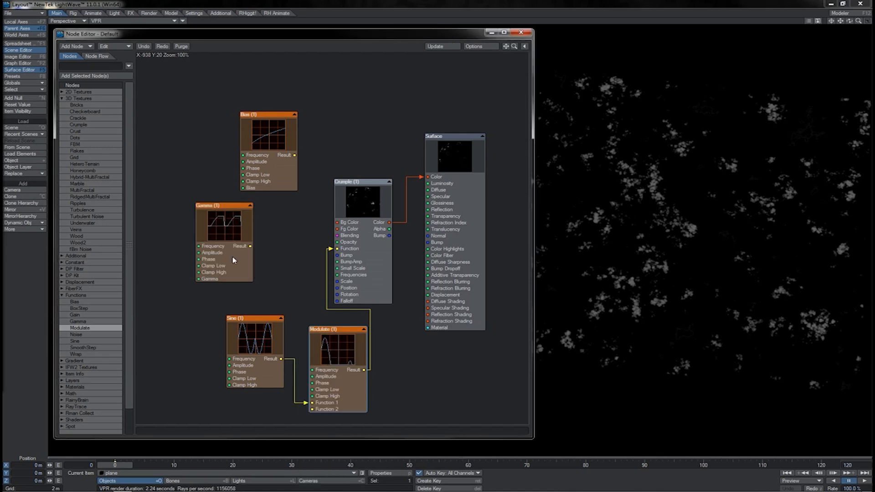
pyautogui.doubleClick(351, 344)
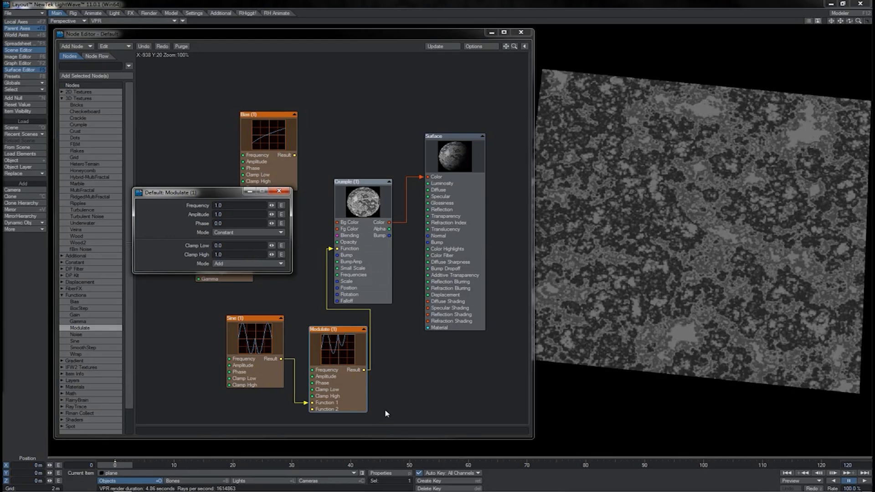
pyautogui.click(265, 285)
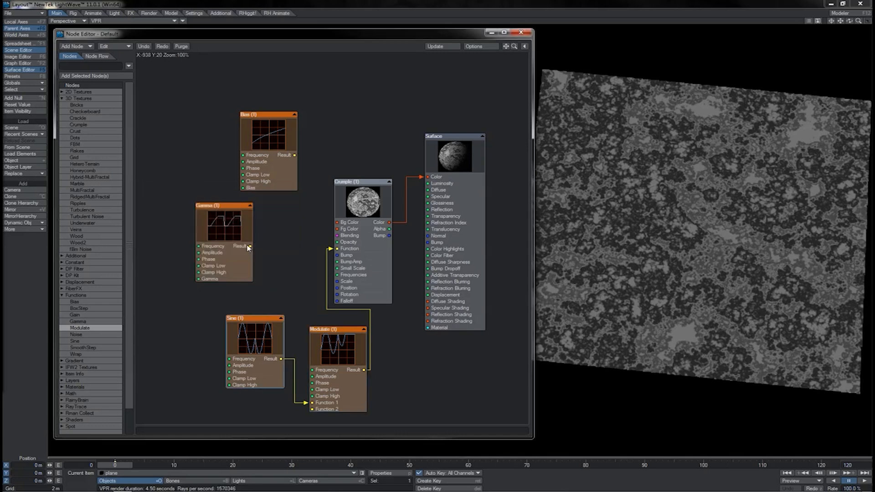
# Connect the Gamma node's Result to the Modulate node's Function 2 input and select the SmoothStep function in the node list.
pyautogui.moveTo(249, 246); pyautogui.dragTo(319, 408)
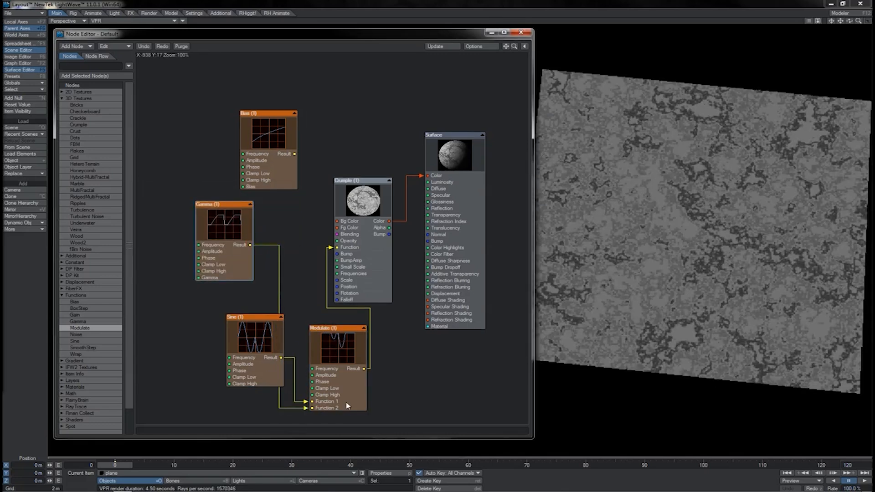
pyautogui.click(83, 347)
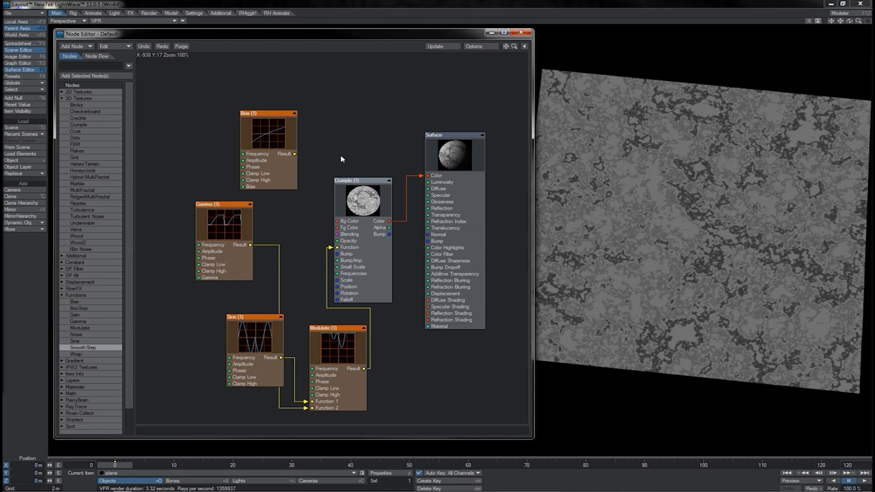